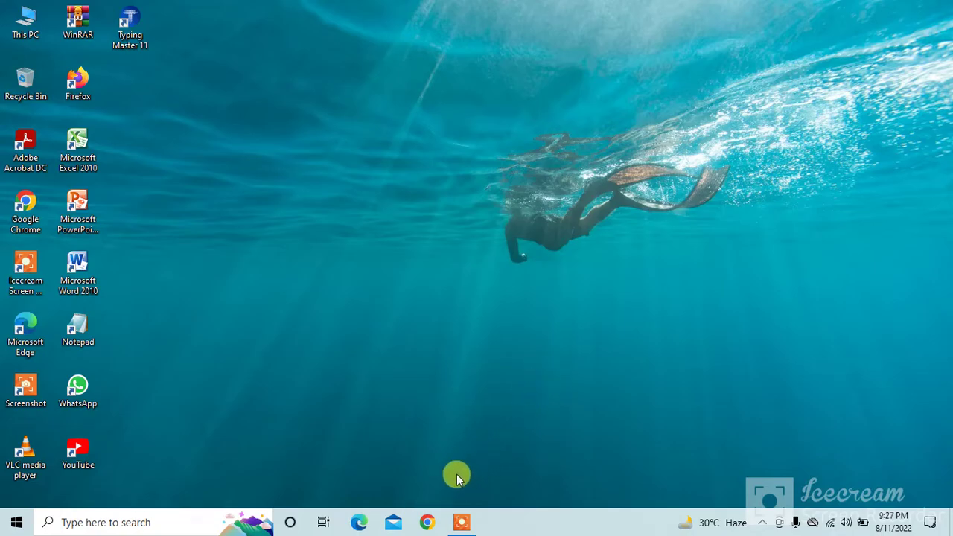
- Launch Chrome and go to the router's configuration page at 192.168.18.1
{"action": "left_click", "coordinate": [429, 522]}
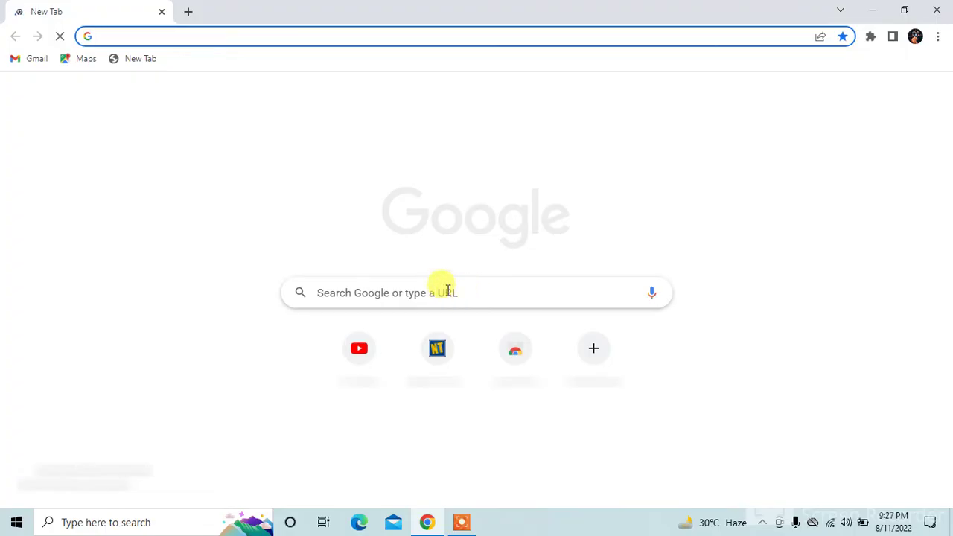
{"action": "left_click", "coordinate": [422, 291]}
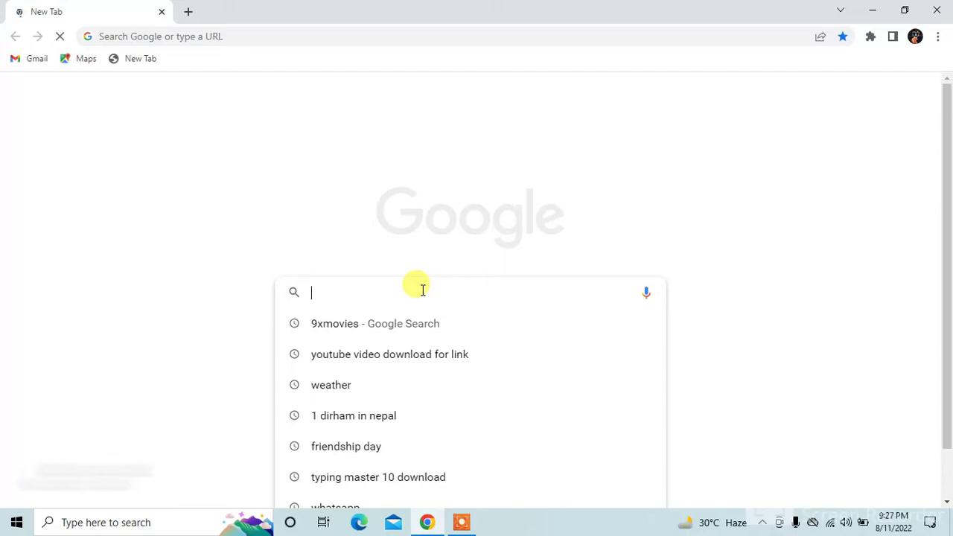
{"action": "type", "text": "192."}
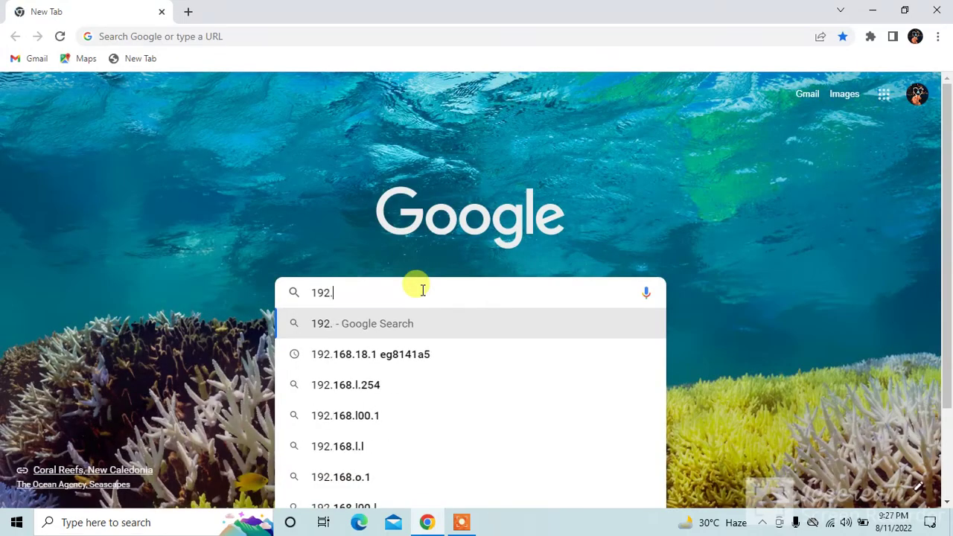
{"action": "type", "text": "168"}
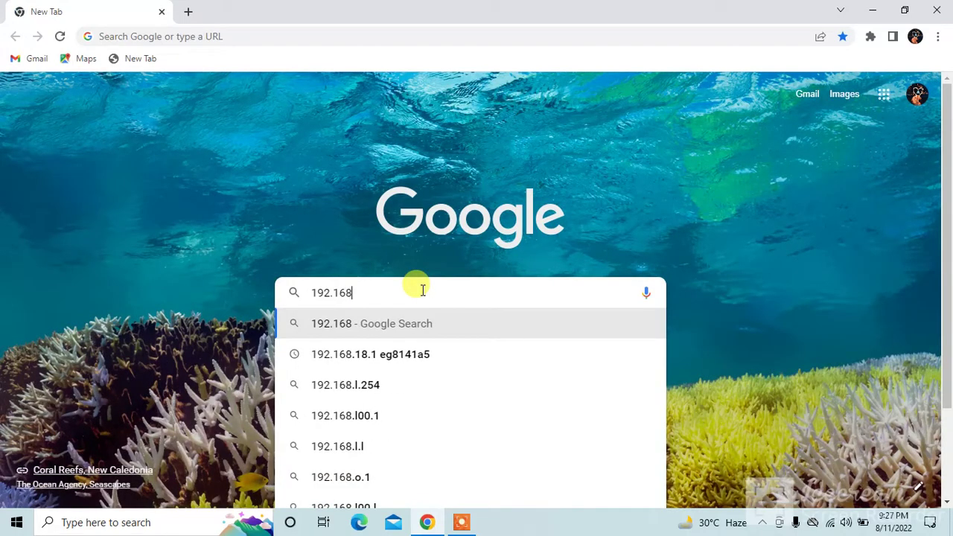
{"action": "type", "text": ".18"}
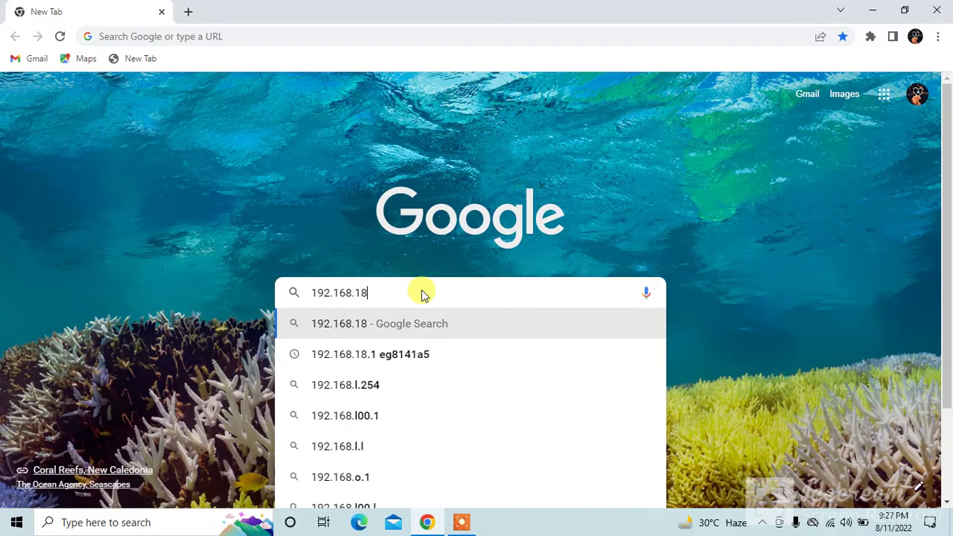
{"action": "type", "text": ".1"}
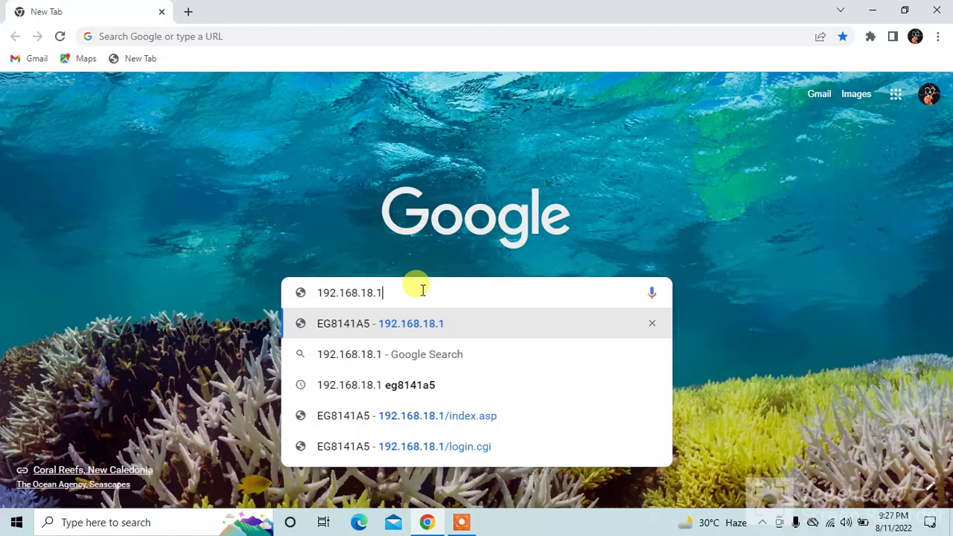
{"action": "key", "text": "Return"}
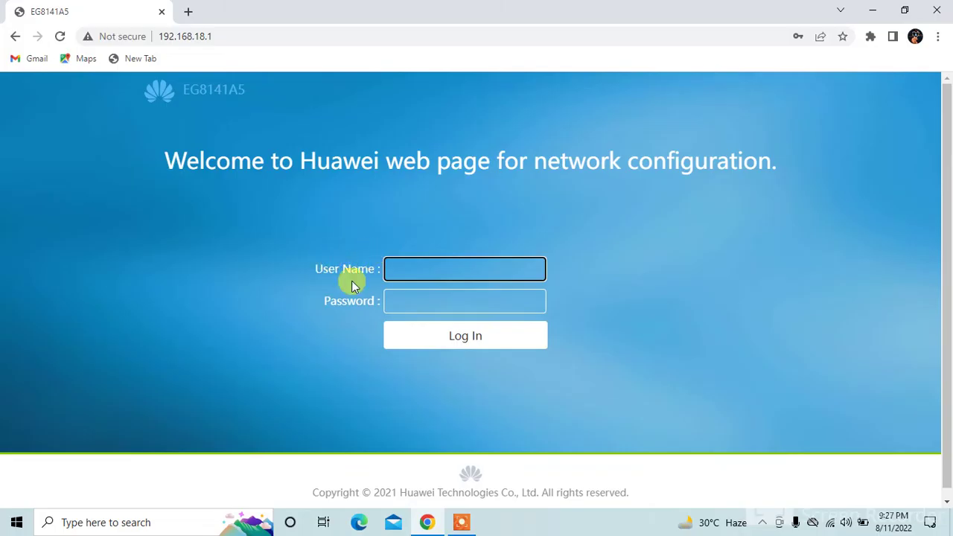
- Log in to the router as Epuser with the account password and dismiss the browser's password warning
{"action": "left_click", "coordinate": [428, 266]}
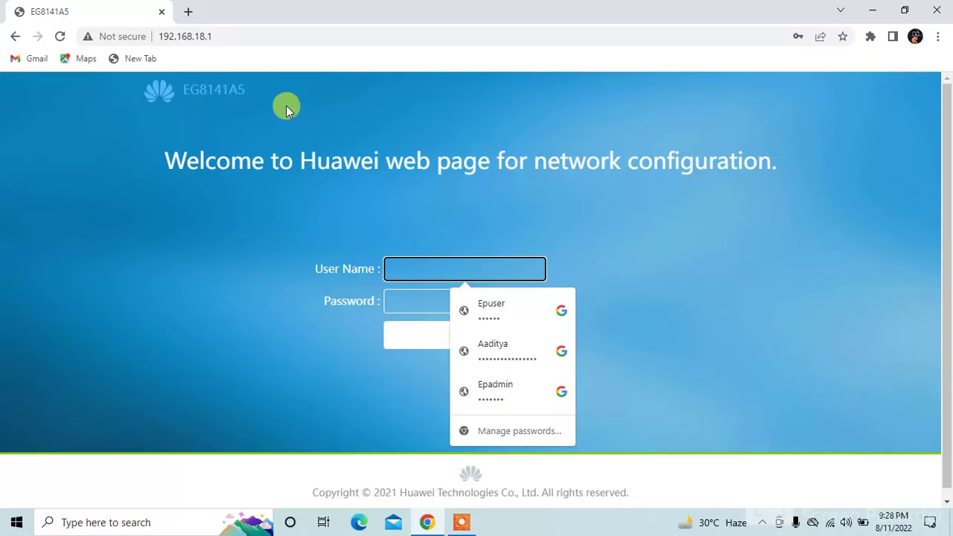
{"action": "type", "text": "E"}
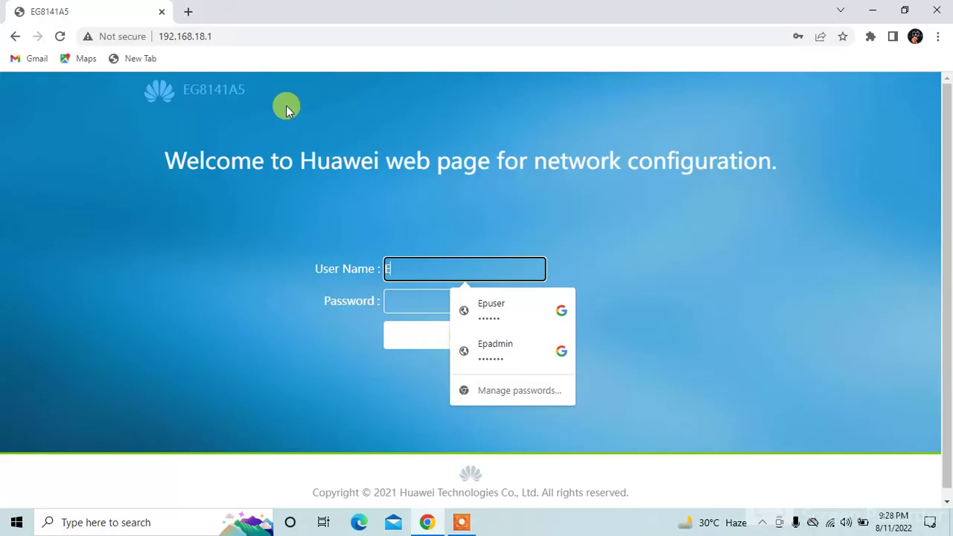
{"action": "type", "text": "o"}
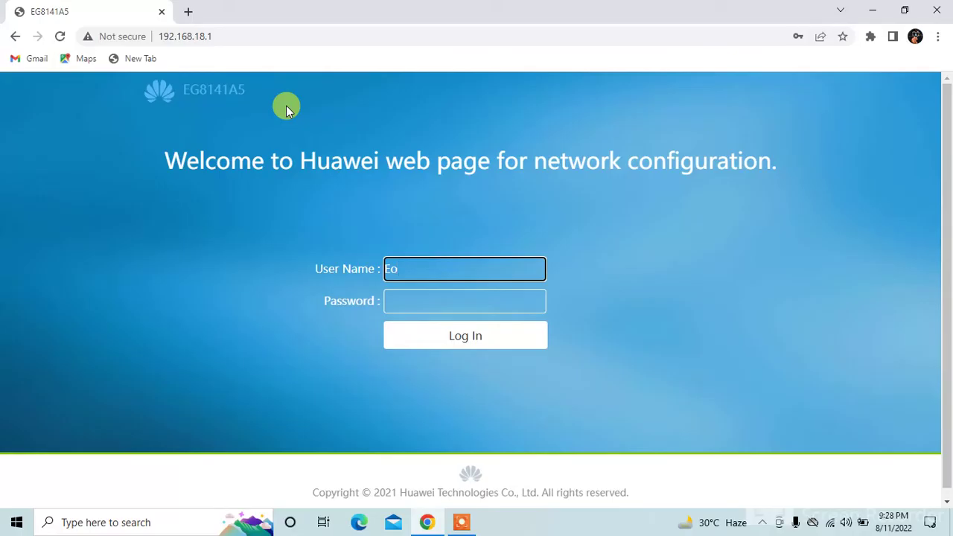
{"action": "key", "text": "BackSpace"}
{"action": "type", "text": "p"}
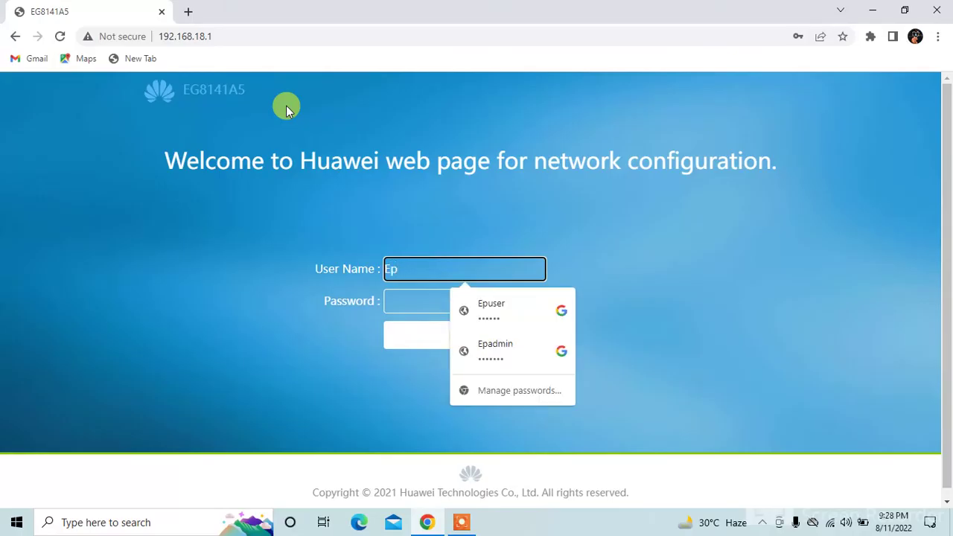
{"action": "type", "text": "user"}
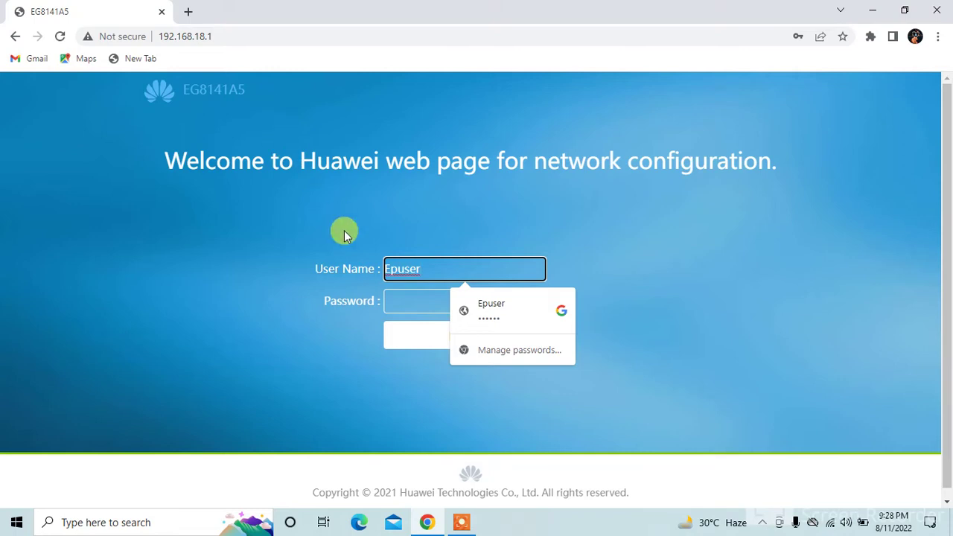
{"action": "left_click", "coordinate": [417, 300]}
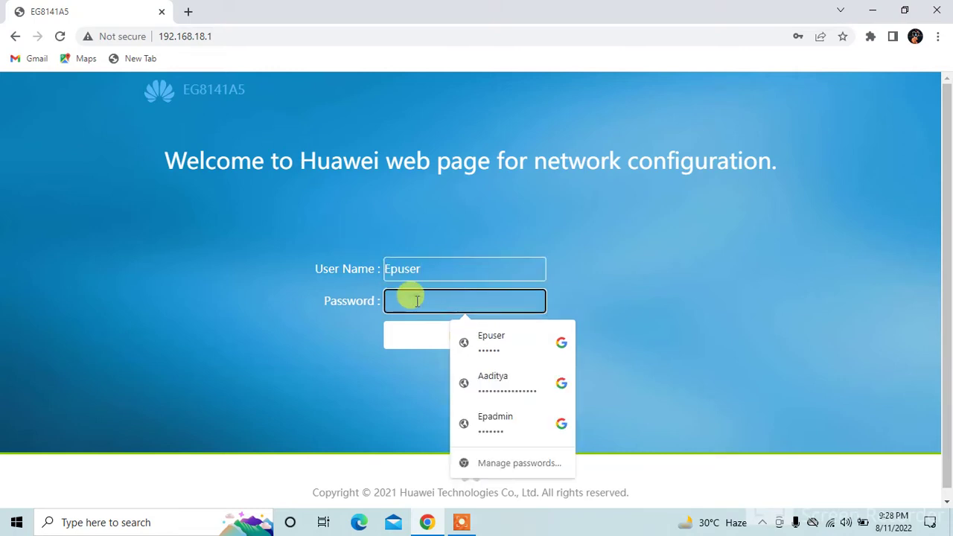
{"action": "type", "text": "u"}
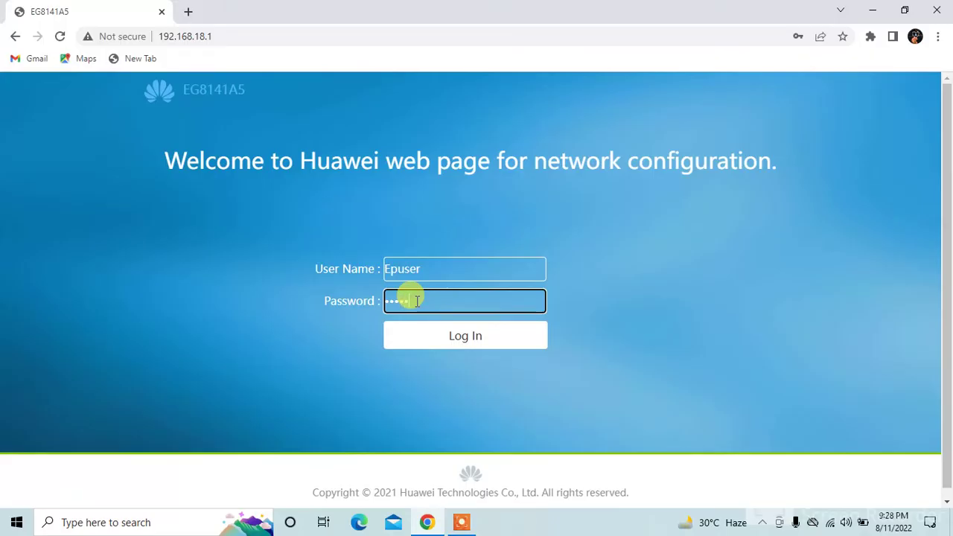
{"action": "left_click", "coordinate": [511, 336]}
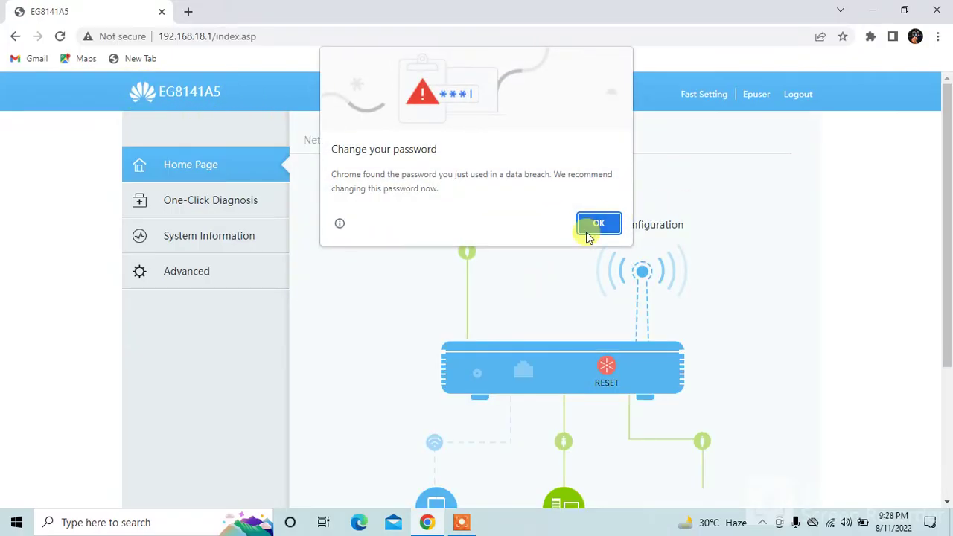
{"action": "left_click", "coordinate": [599, 224]}
- Examine the list of Wi-Fi devices connected to the router from the home page diagram
{"action": "scroll", "coordinate": [521, 245], "scroll_direction": "down", "scroll_amount": 3}
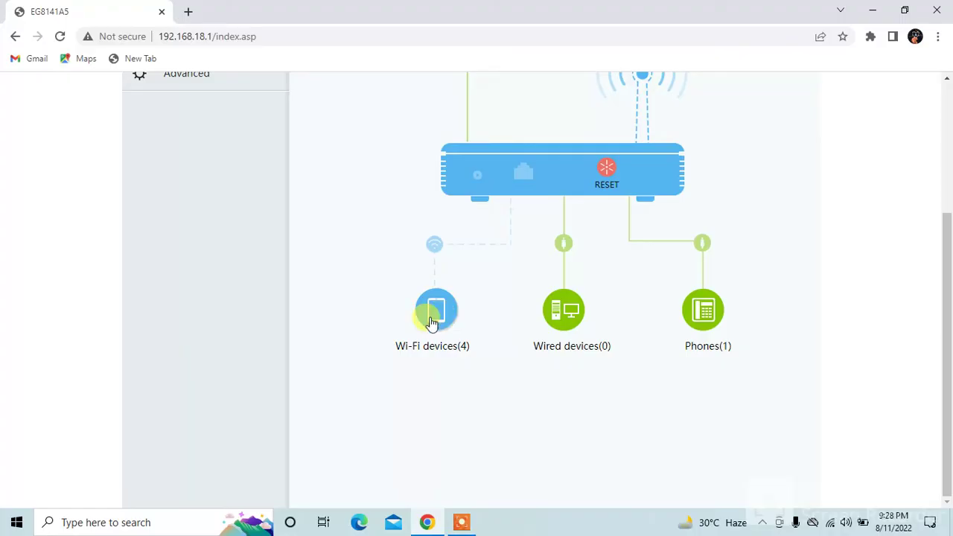
{"action": "left_click", "coordinate": [433, 318]}
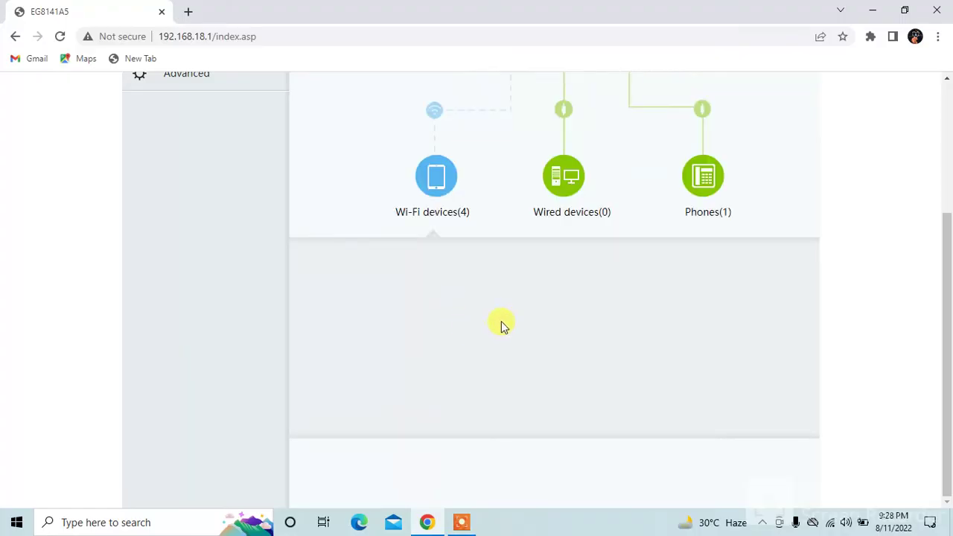
{"action": "scroll", "coordinate": [447, 330], "scroll_direction": "up", "scroll_amount": 2}
{"action": "scroll", "coordinate": [451, 330], "scroll_direction": "down", "scroll_amount": 4}
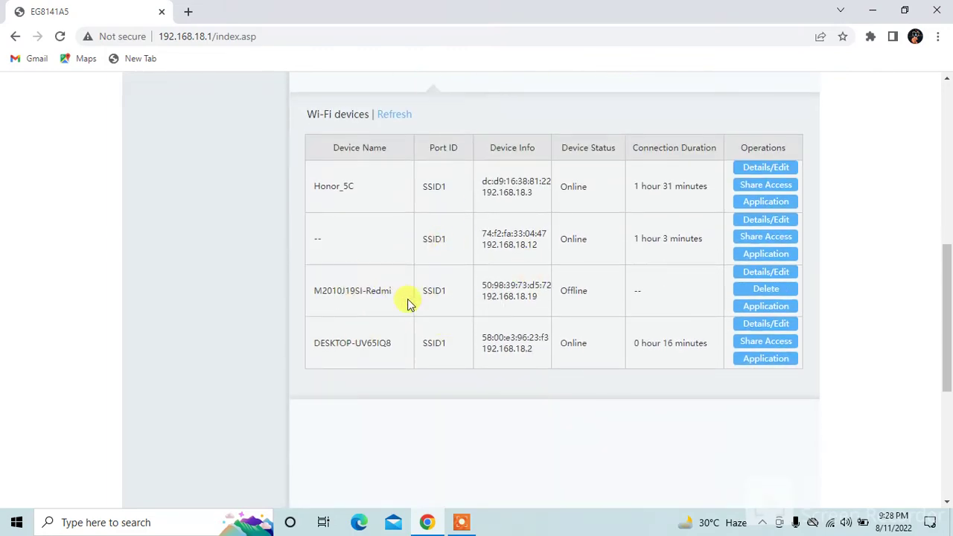
{"action": "scroll", "coordinate": [407, 299], "scroll_direction": "up", "scroll_amount": 10}
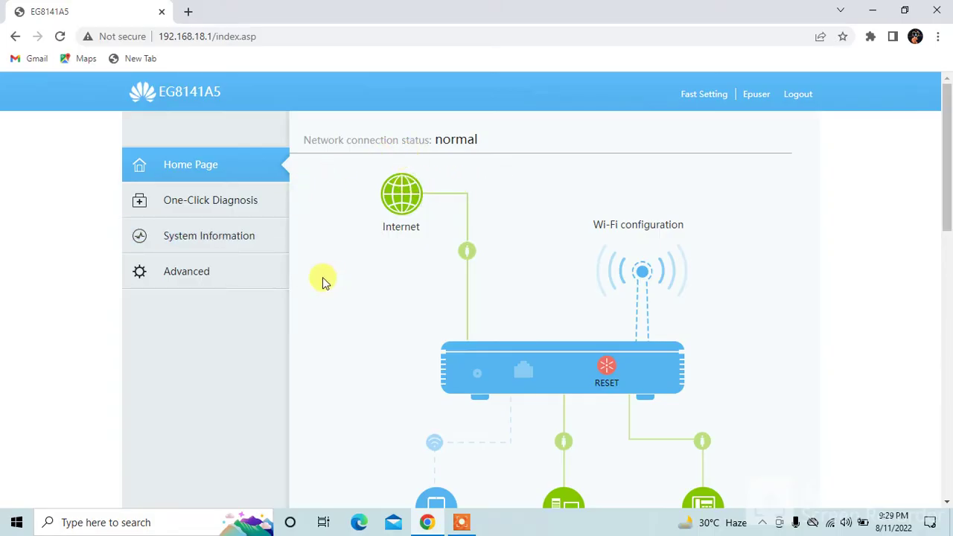
- Open the WLAN section of the router's advanced settings and go to the WLAN Advanced configuration
{"action": "left_click", "coordinate": [193, 272]}
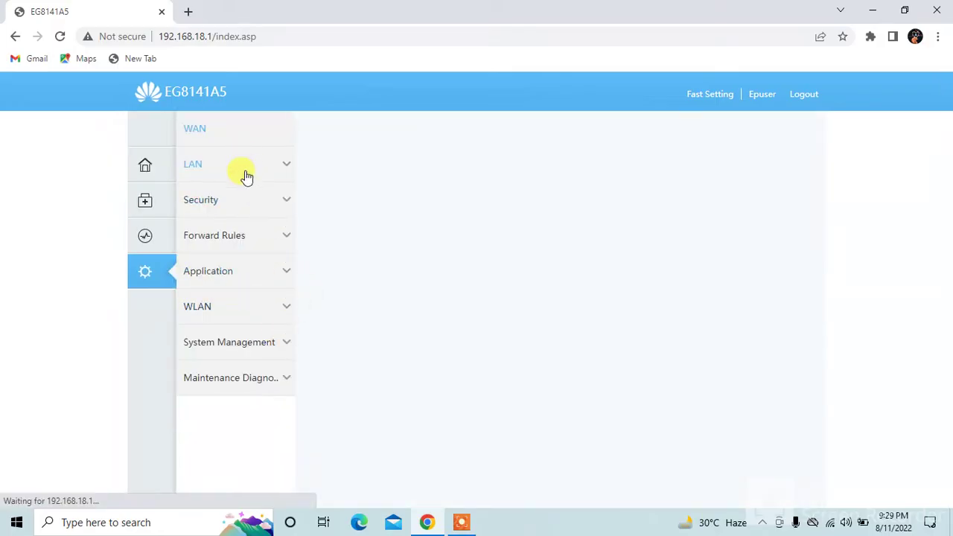
{"action": "left_click", "coordinate": [230, 318]}
{"action": "scroll", "coordinate": [263, 319], "scroll_direction": "down", "scroll_amount": 1}
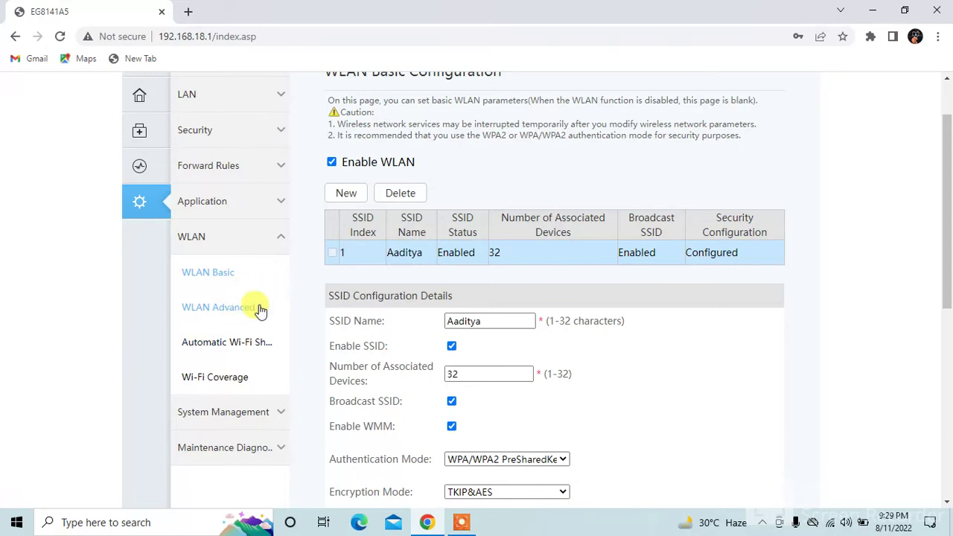
{"action": "scroll", "coordinate": [472, 206], "scroll_direction": "down", "scroll_amount": 2}
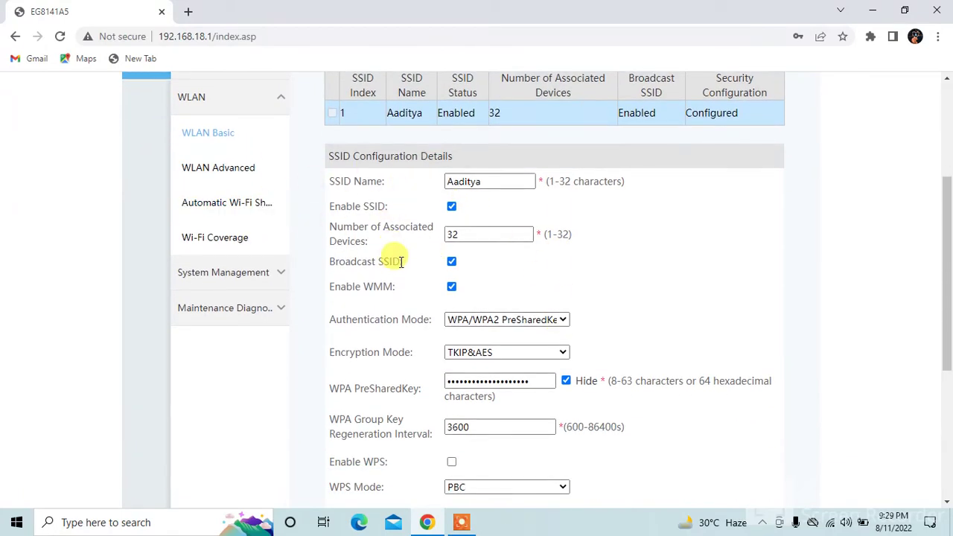
{"action": "left_click", "coordinate": [221, 169]}
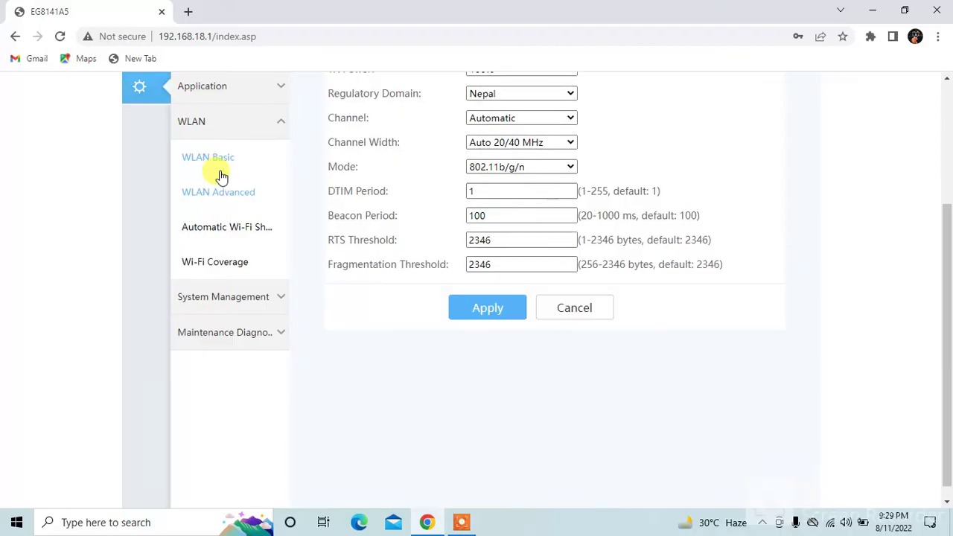
{"action": "scroll", "coordinate": [311, 276], "scroll_direction": "up", "scroll_amount": 2}
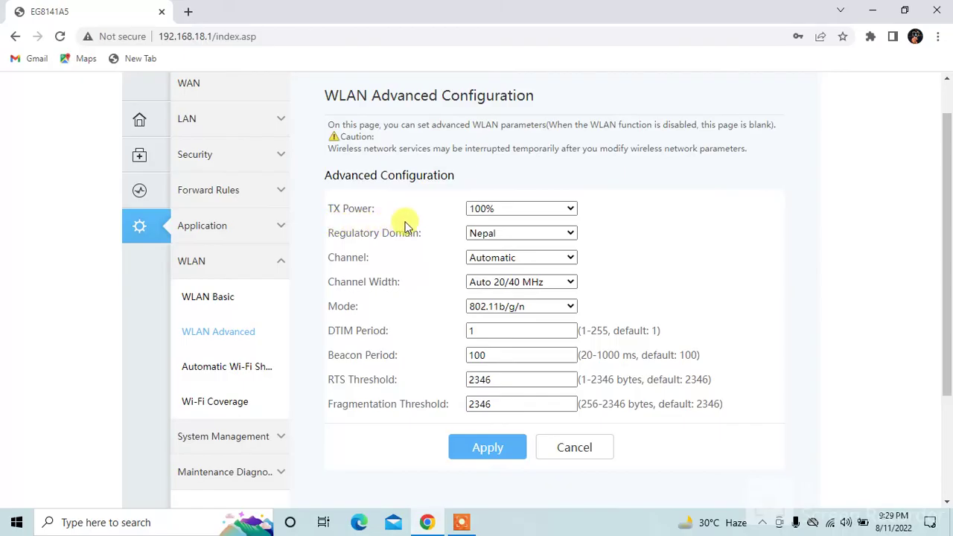
- Set the WLAN TX power to 100% and the channel width to Auto 20/40 MHz
{"action": "left_click", "coordinate": [573, 212]}
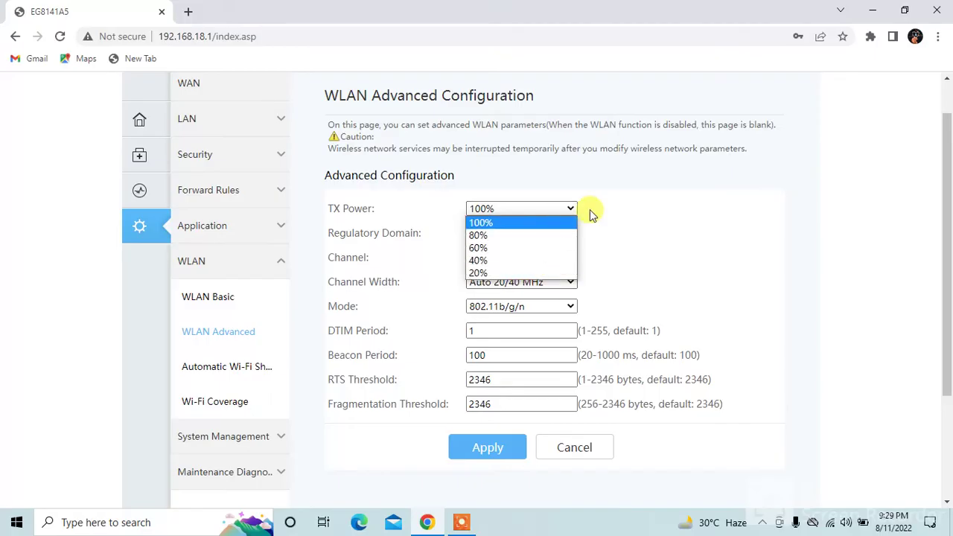
{"action": "left_click", "coordinate": [549, 225]}
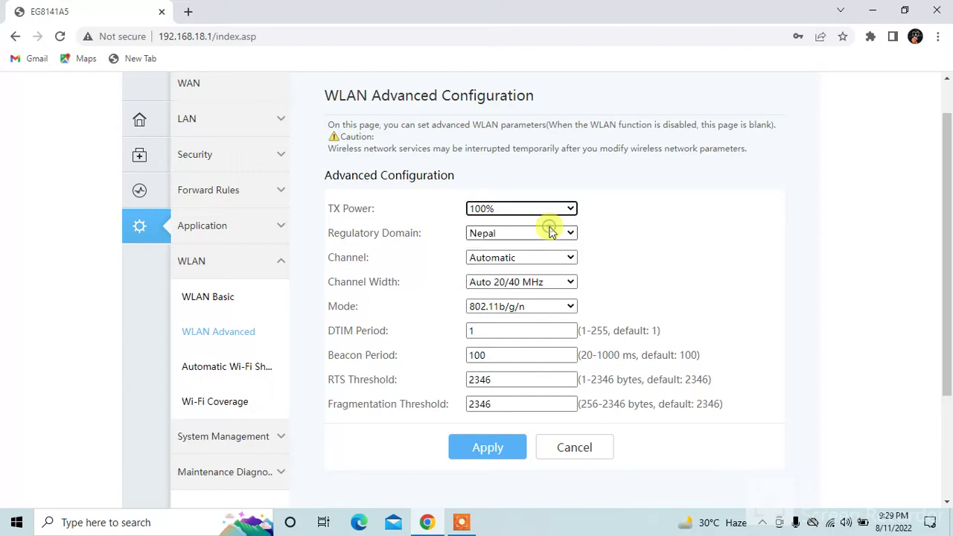
{"action": "scroll", "coordinate": [640, 229], "scroll_direction": "down", "scroll_amount": 1}
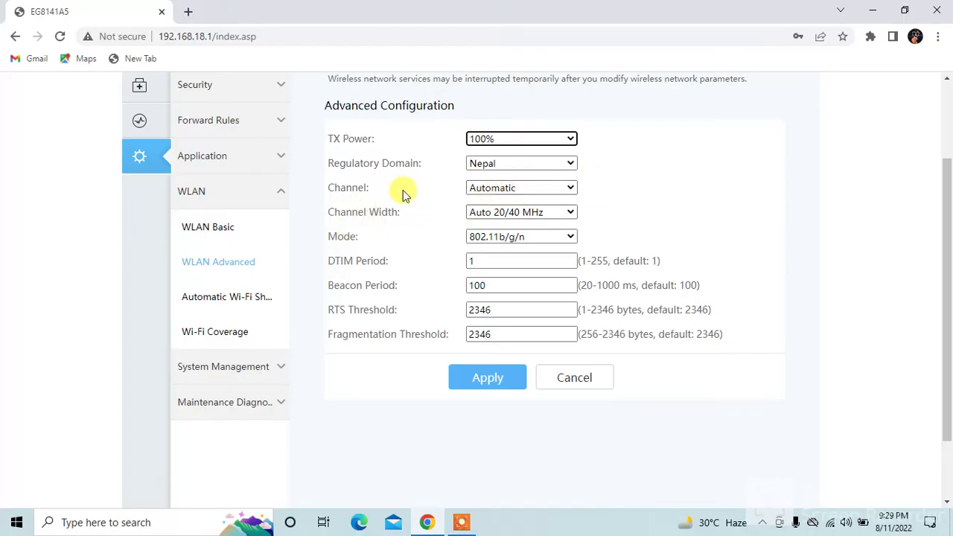
{"action": "left_click", "coordinate": [555, 214]}
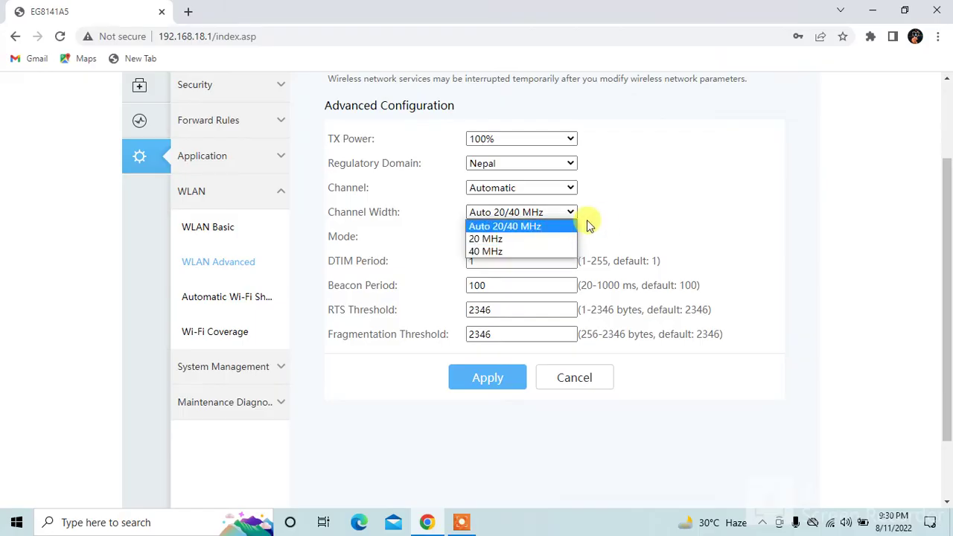
{"action": "left_click", "coordinate": [537, 226]}
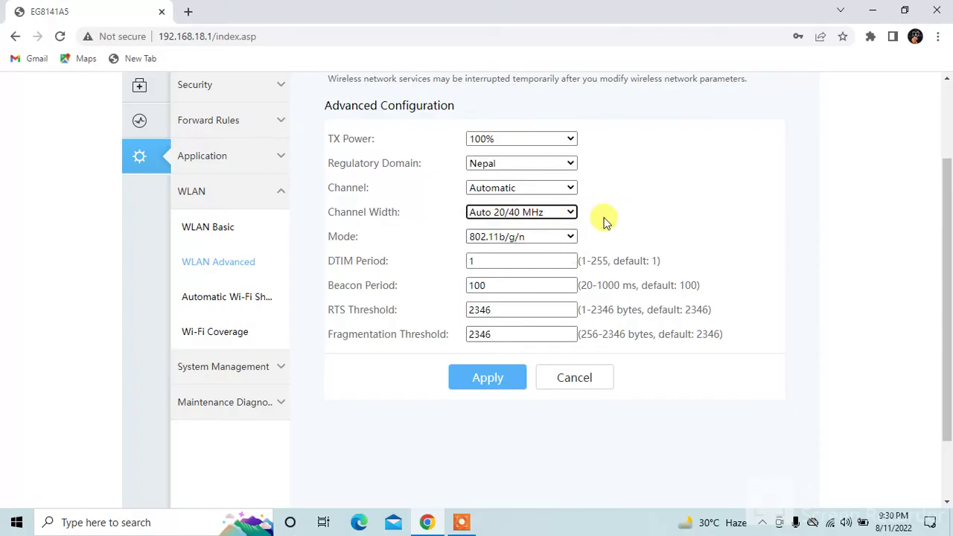
{"action": "scroll", "coordinate": [571, 254], "scroll_direction": "down", "scroll_amount": 1}
{"action": "scroll", "coordinate": [569, 251], "scroll_direction": "up", "scroll_amount": 3}
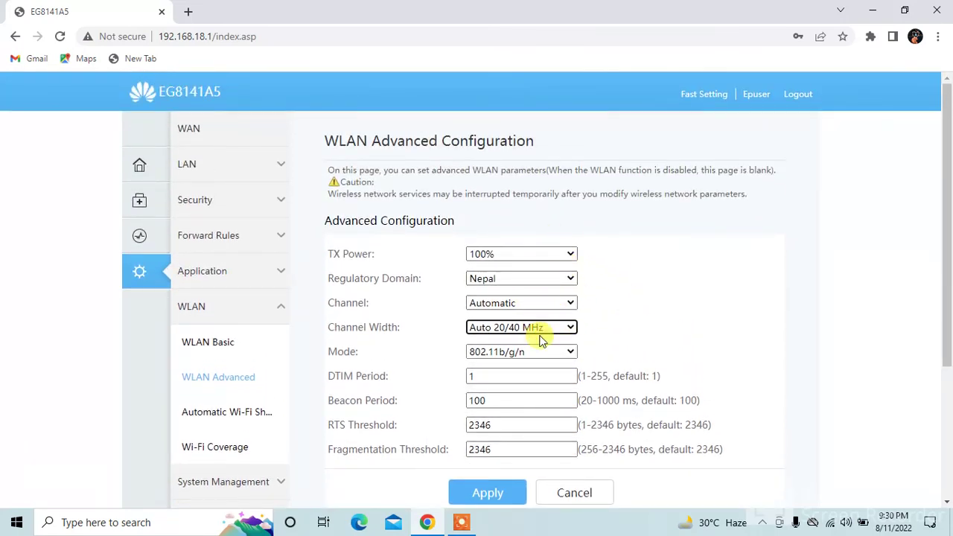
{"action": "scroll", "coordinate": [655, 277], "scroll_direction": "down", "scroll_amount": 2}
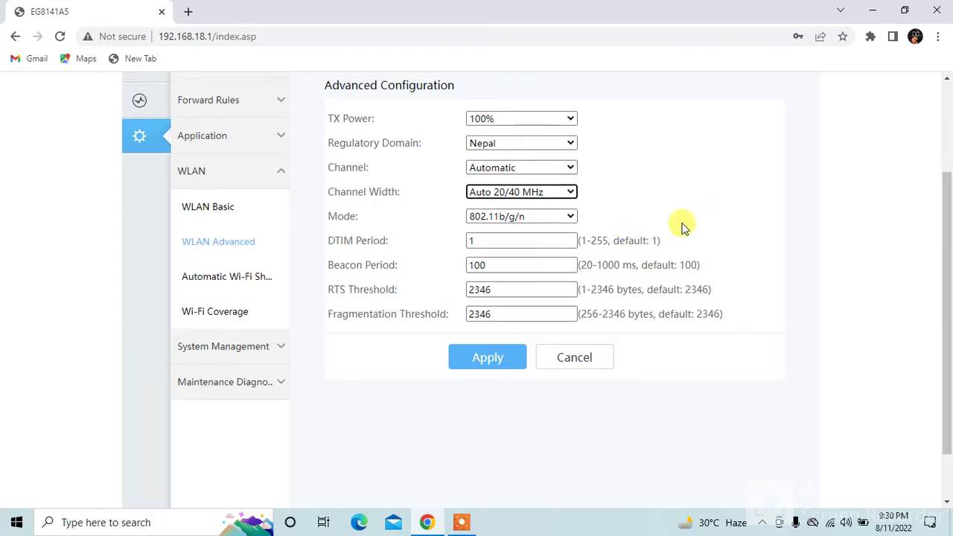
{"action": "scroll", "coordinate": [680, 227], "scroll_direction": "up", "scroll_amount": 2}
{"action": "scroll", "coordinate": [723, 272], "scroll_direction": "down", "scroll_amount": 1}
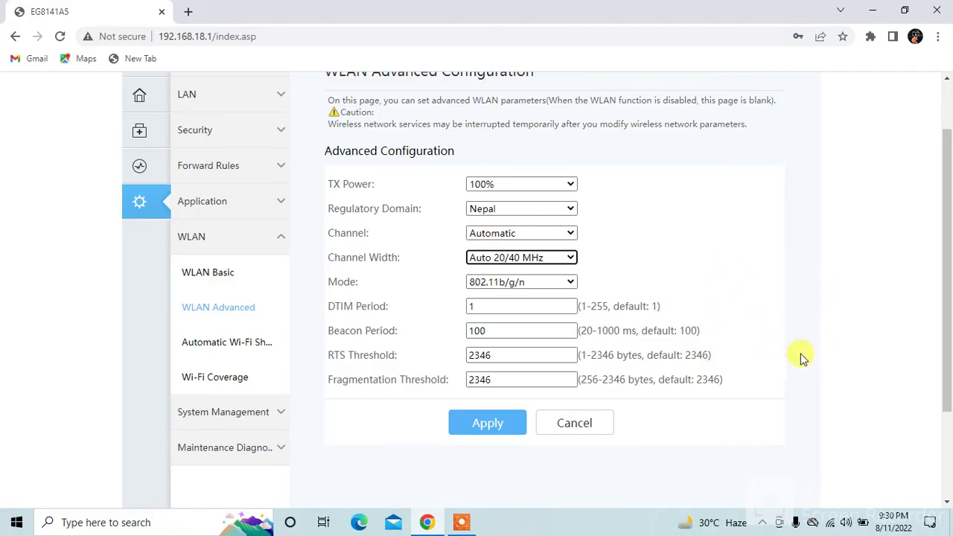
{"action": "left_click", "coordinate": [464, 524]}
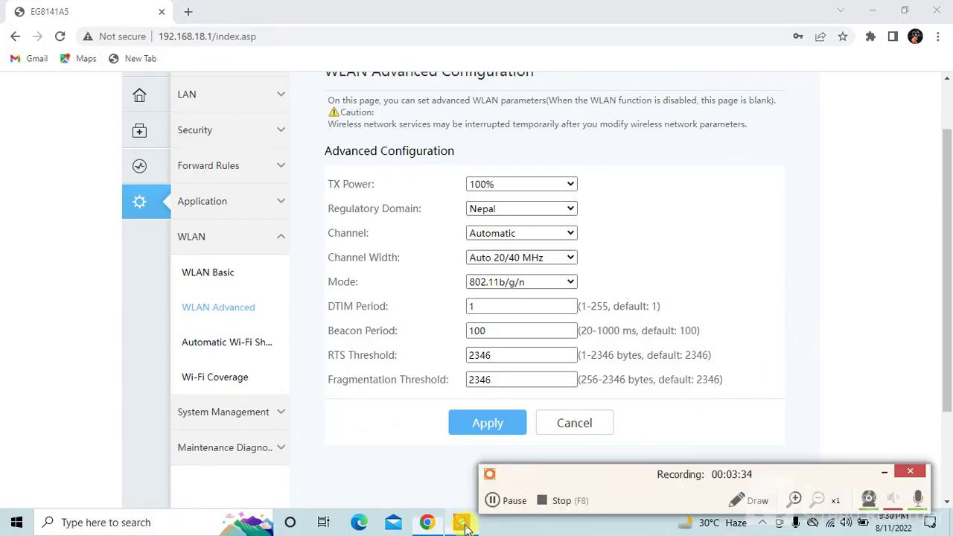